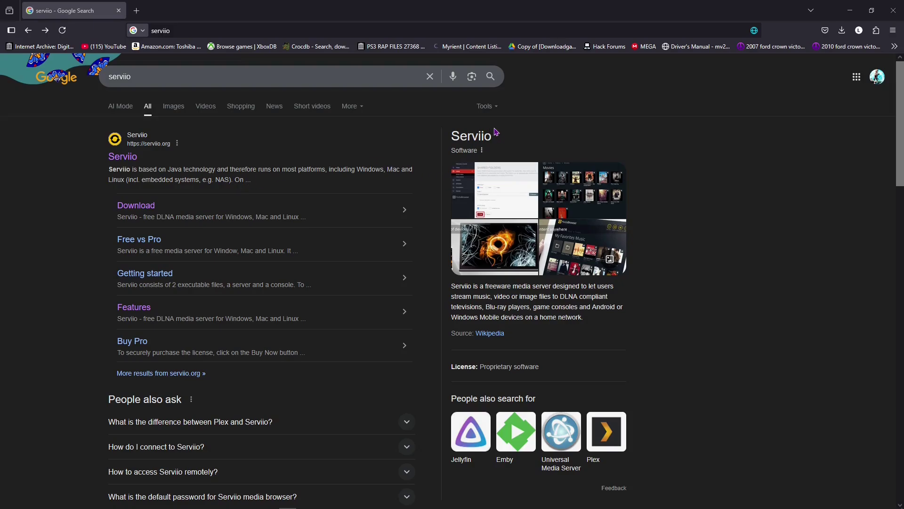
Step: Open the official Serviio website from the search results and go to its download page
{"action": "left_click_drag", "start_coordinate": [496, 137], "coordinate": [453, 137]}
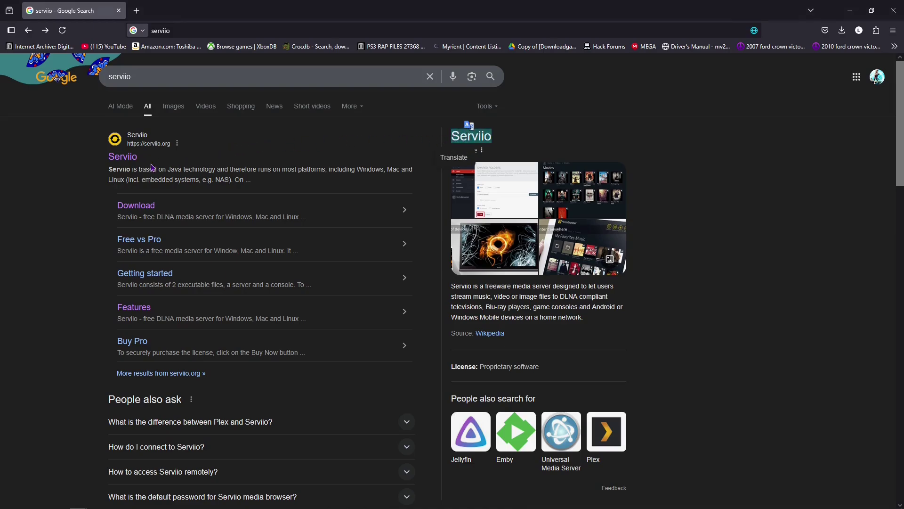
{"action": "left_click", "coordinate": [134, 158]}
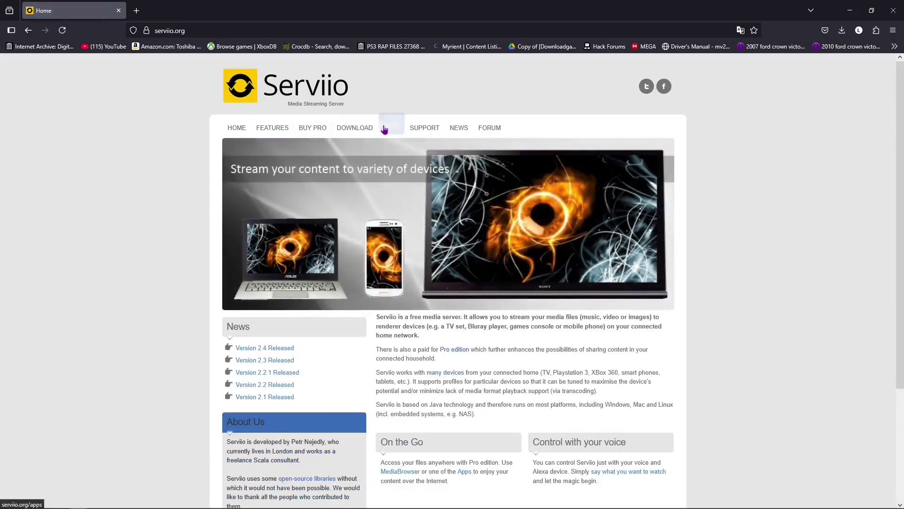
{"action": "left_click", "coordinate": [360, 128]}
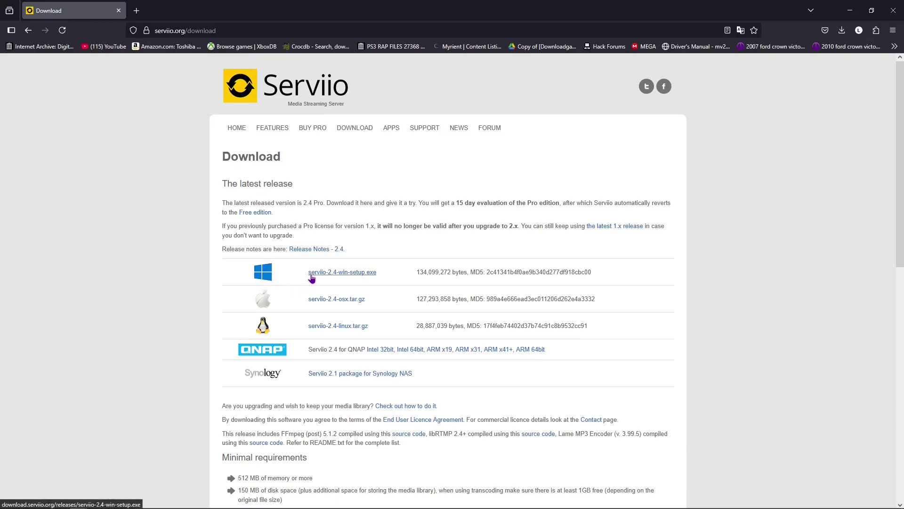
Step: Try to save the Windows installer serviio-2.4-win-setup.exe to the Desktop, cancelling rather than replacing the existing copy
{"action": "left_click", "coordinate": [311, 277]}
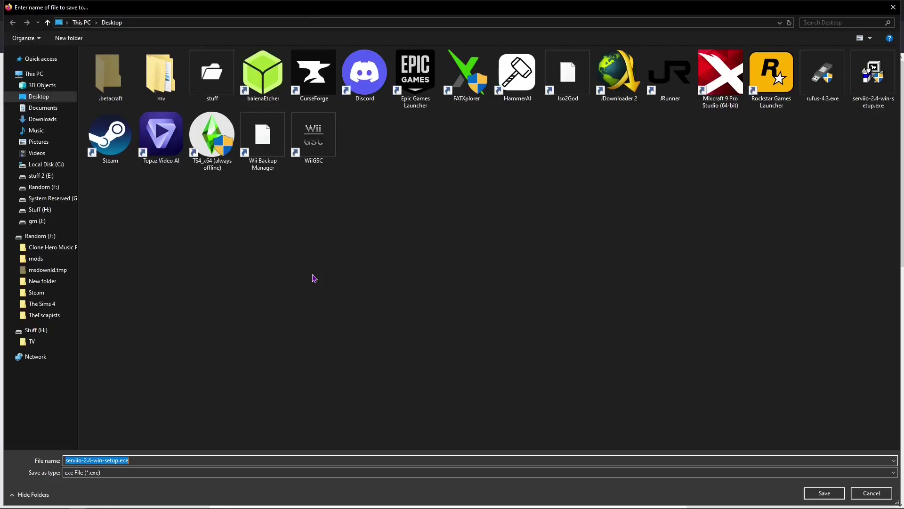
{"action": "left_click", "coordinate": [827, 498]}
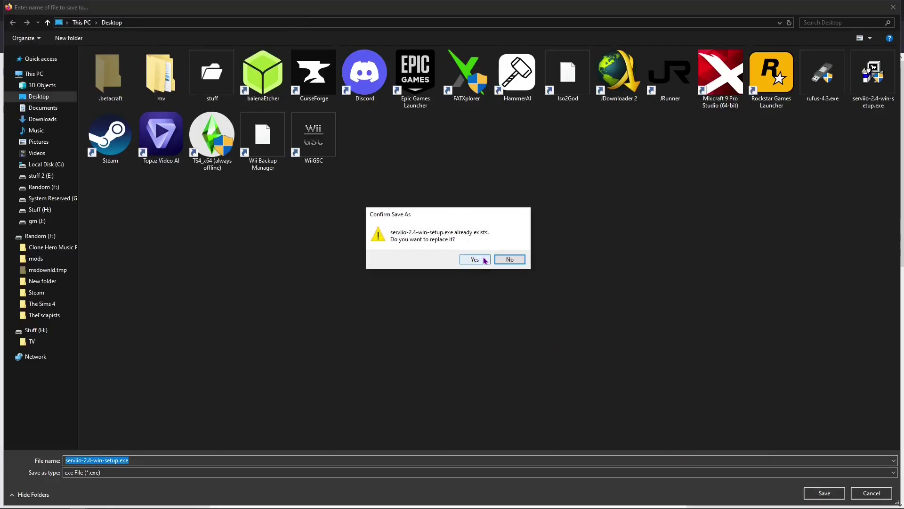
{"action": "left_click", "coordinate": [511, 260]}
{"action": "left_click", "coordinate": [865, 494]}
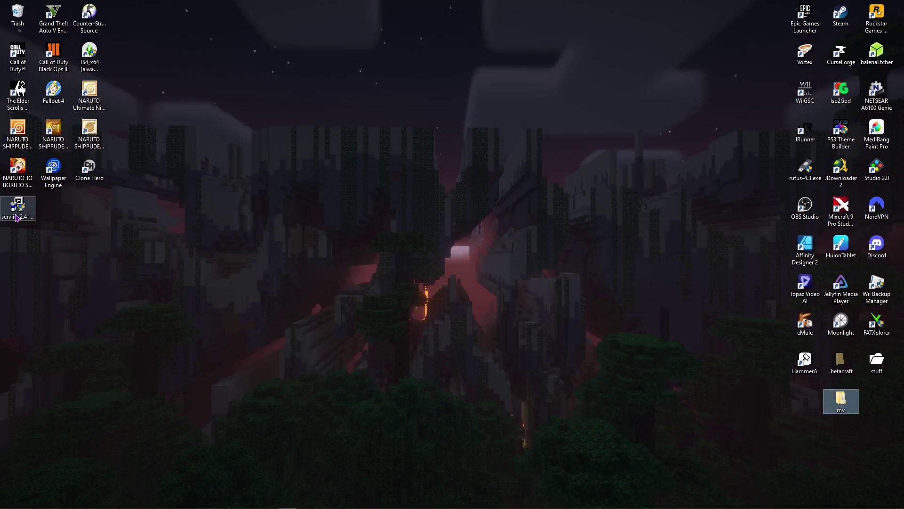
Step: Install Serviio from the desktop setup file into C:\Program Files\Serviio with the common files, server and console components
{"action": "left_click_drag", "start_coordinate": [16, 217], "coordinate": [51, 260]}
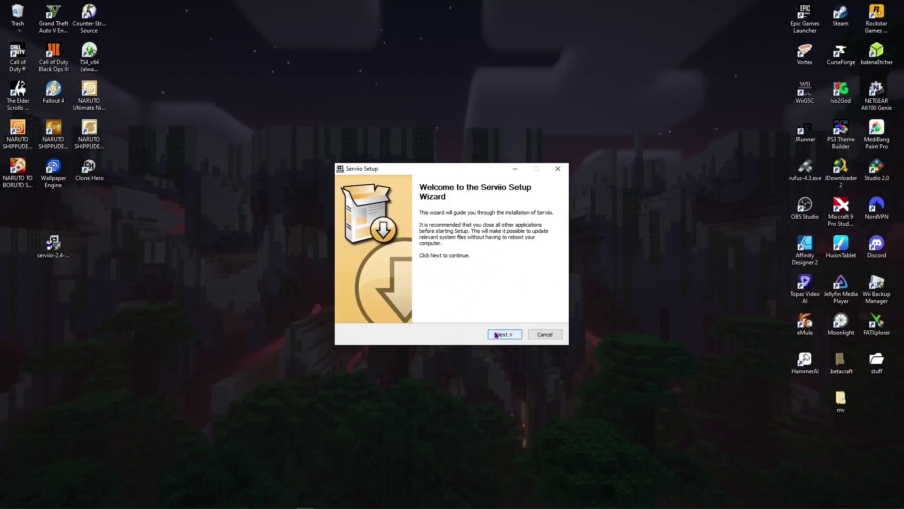
{"action": "left_click", "coordinate": [498, 335]}
{"action": "left_click", "coordinate": [502, 335]}
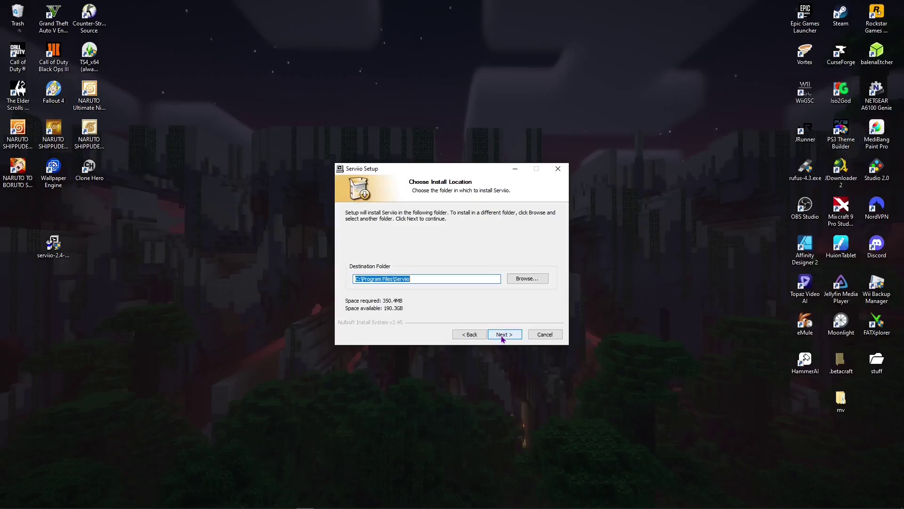
{"action": "left_click", "coordinate": [503, 337]}
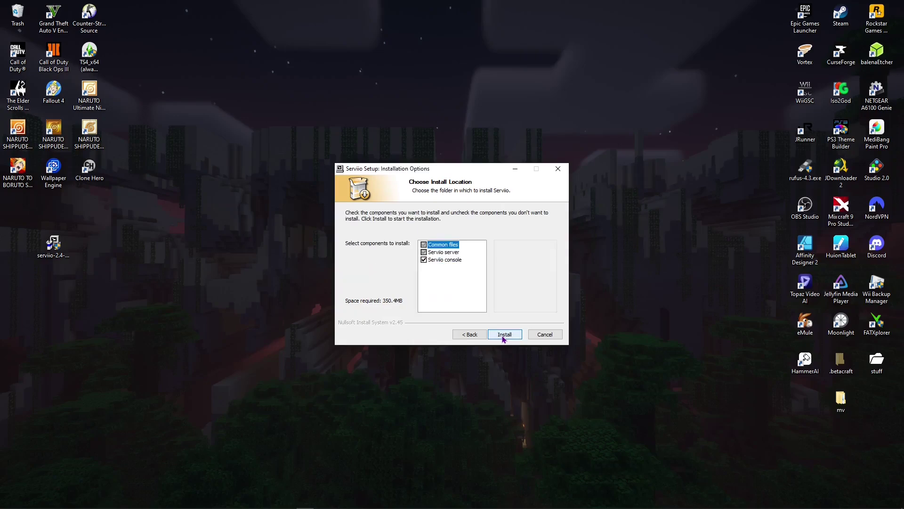
{"action": "left_click", "coordinate": [502, 336]}
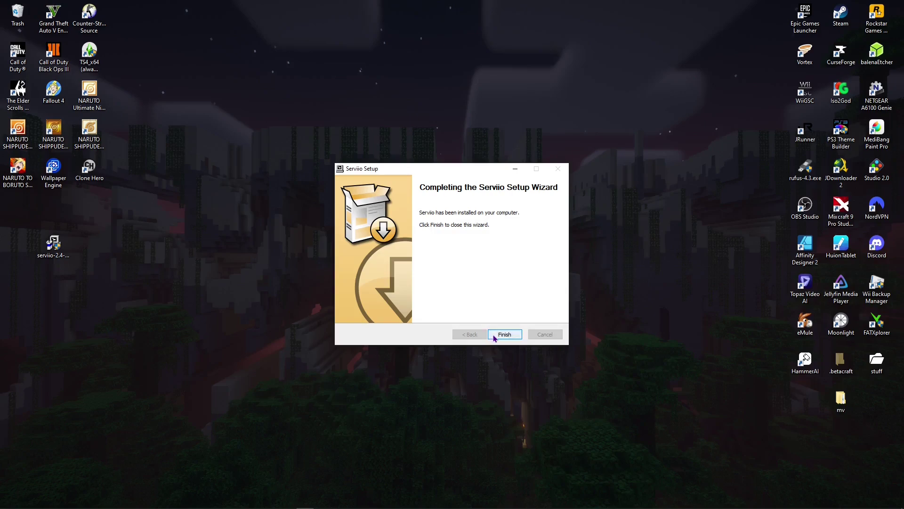
{"action": "left_click", "coordinate": [506, 334]}
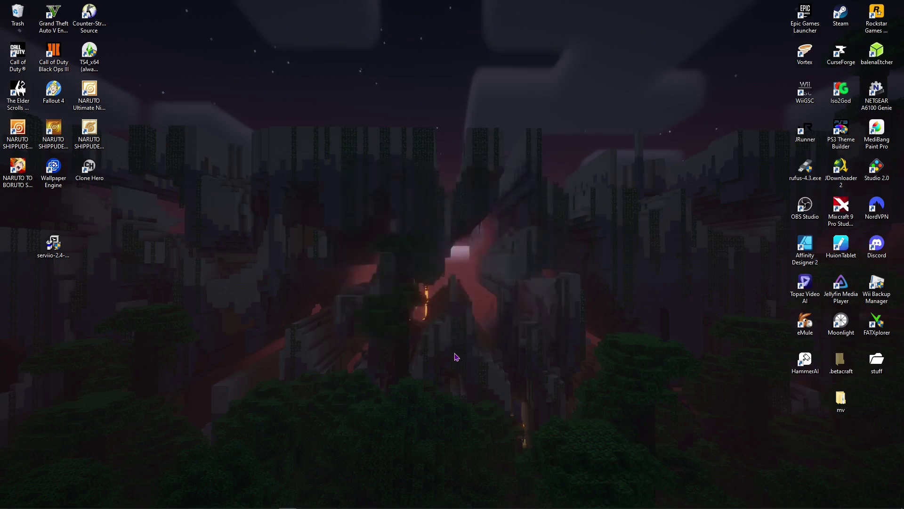
Step: Search the installed Windows apps for "serviio" and launch Serviio Console
{"action": "mouse_move", "coordinate": [14, 506]}
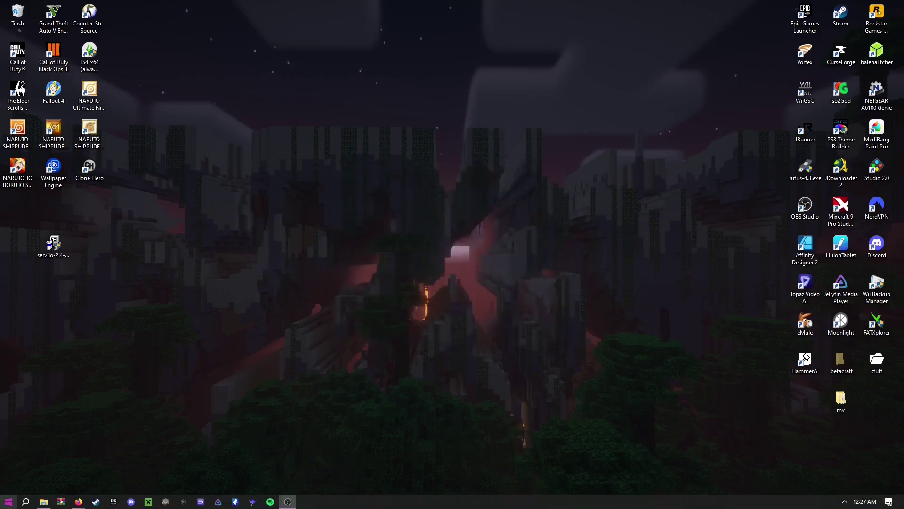
{"action": "left_click", "coordinate": [26, 502]}
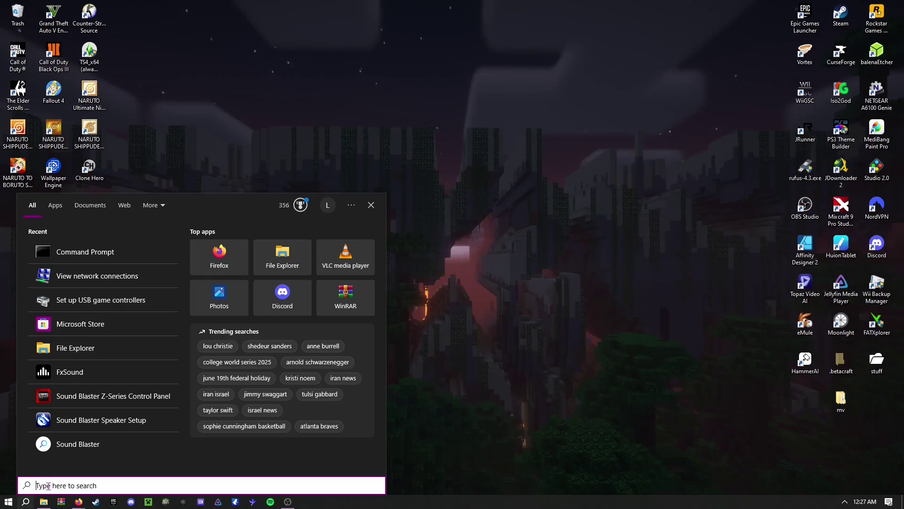
{"action": "left_click", "coordinate": [56, 205]}
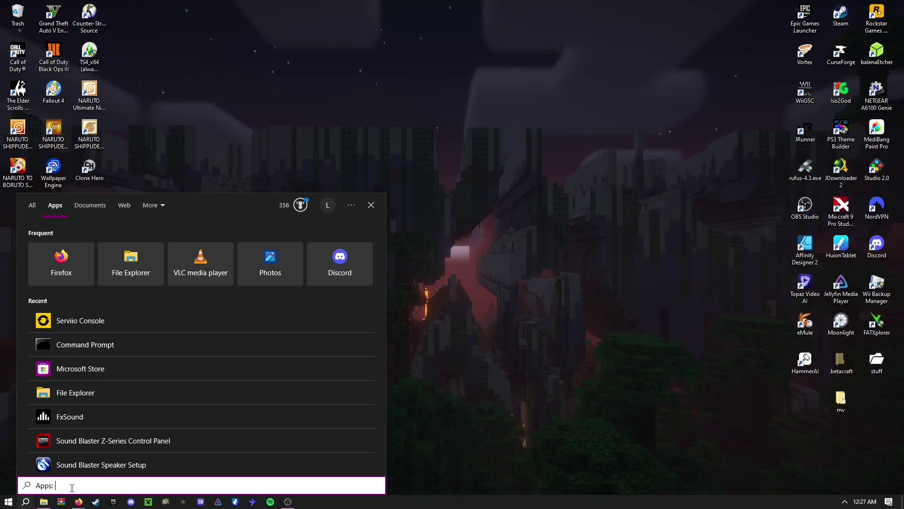
{"action": "type", "text": "serviio"}
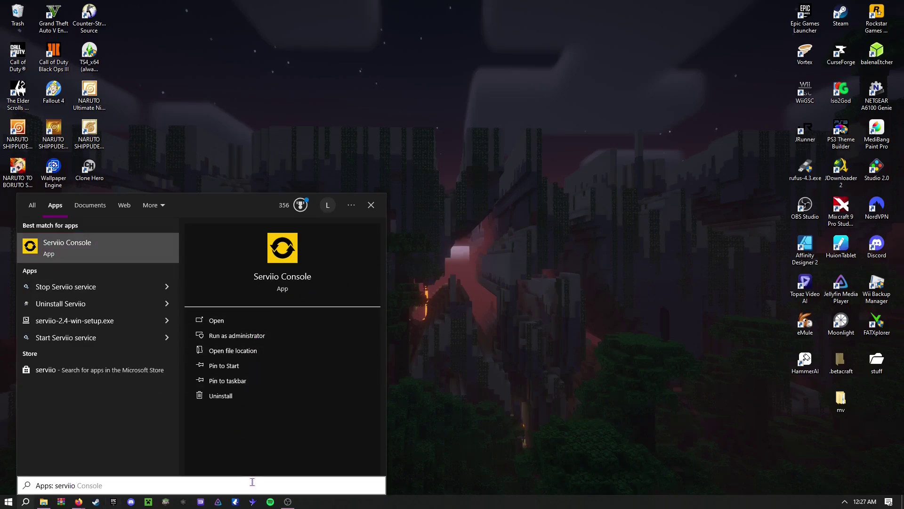
{"action": "key", "text": "Return"}
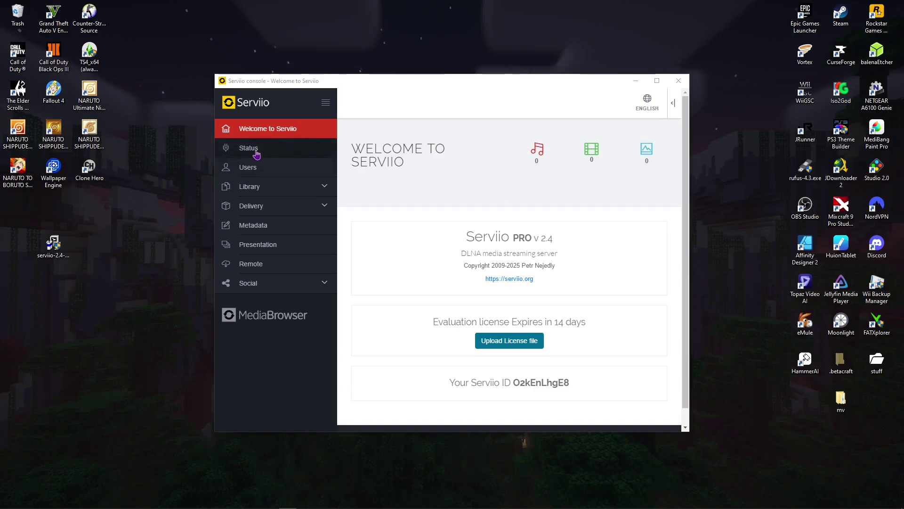
Step: Add a new shared folder entry to the Serviio library with Video as its media type
{"action": "left_click", "coordinate": [294, 188]}
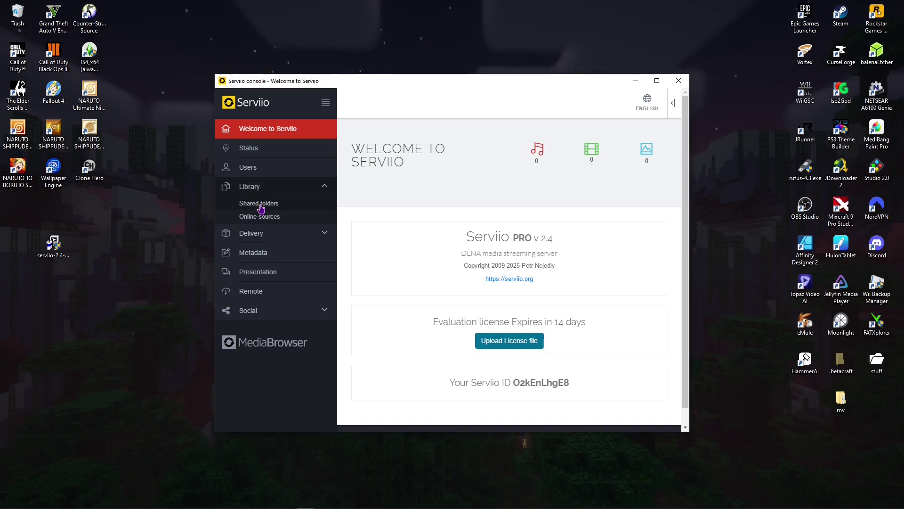
{"action": "left_click", "coordinate": [261, 203]}
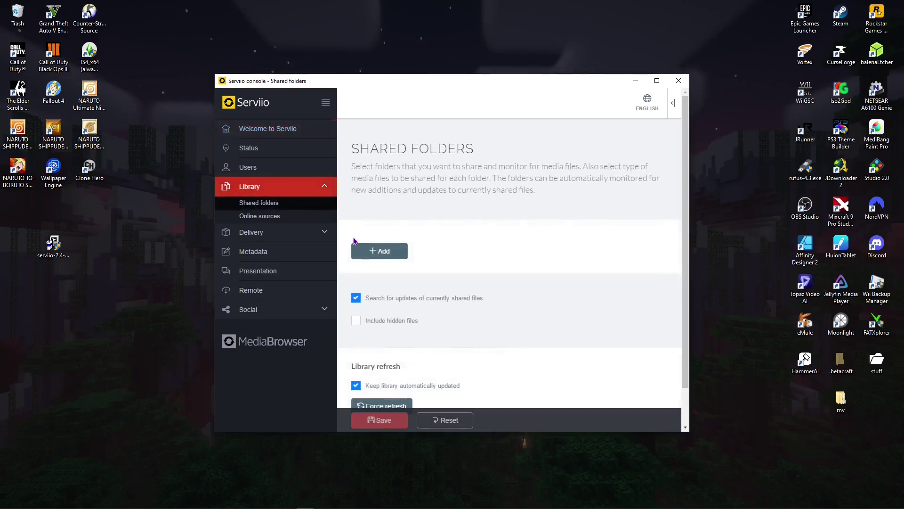
{"action": "left_click", "coordinate": [380, 259]}
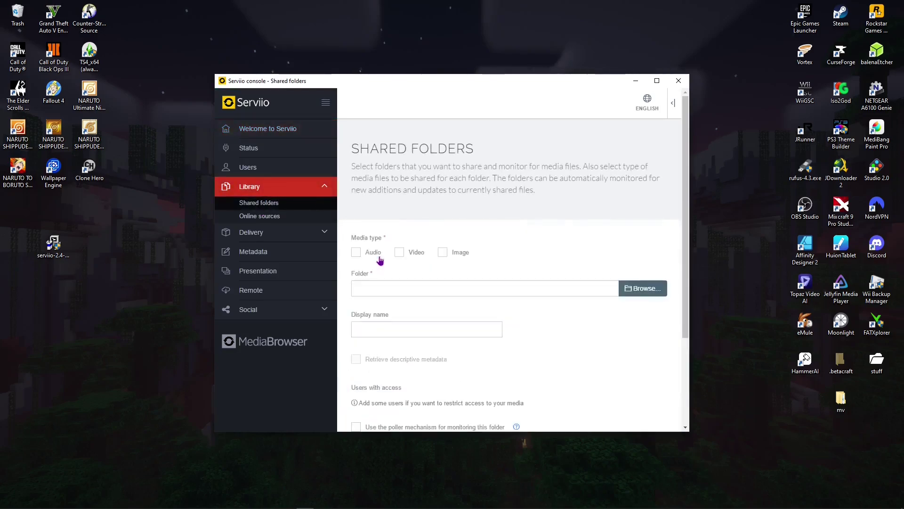
{"action": "left_click", "coordinate": [407, 257]}
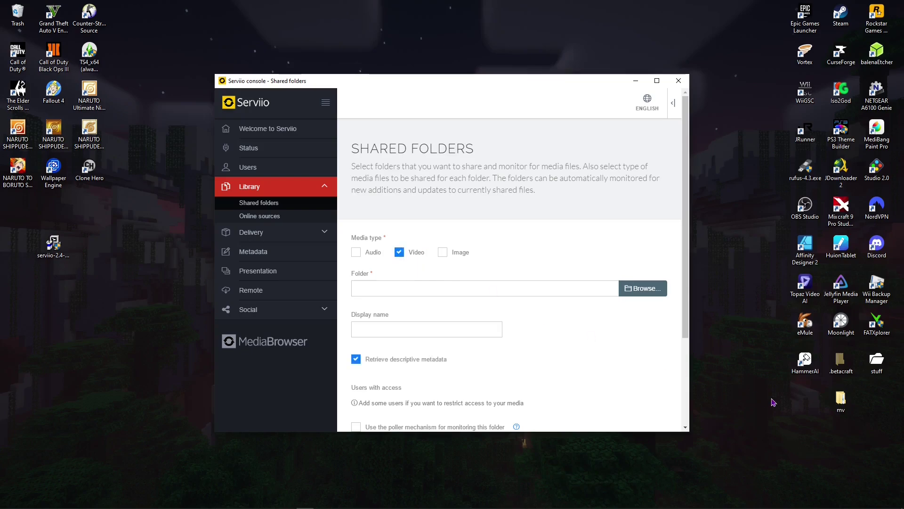
Step: Check the contents of the desktop's mv folder and choose that folder on the C: drive as the one to share
{"action": "double_click", "coordinate": [838, 397]}
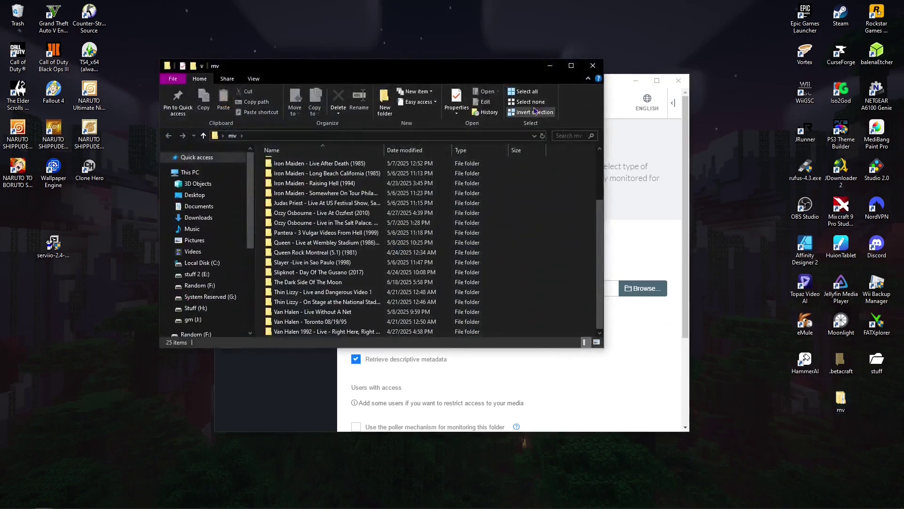
{"action": "left_click", "coordinate": [593, 65]}
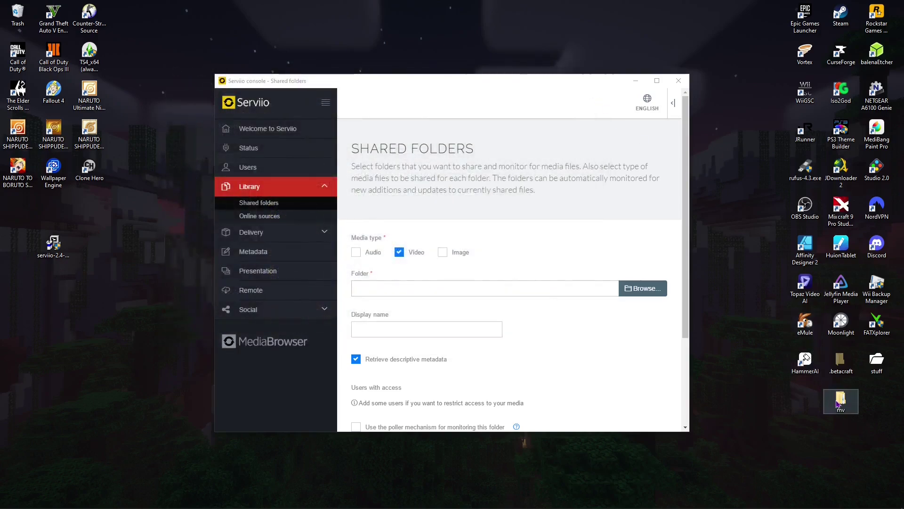
{"action": "left_click", "coordinate": [653, 294]}
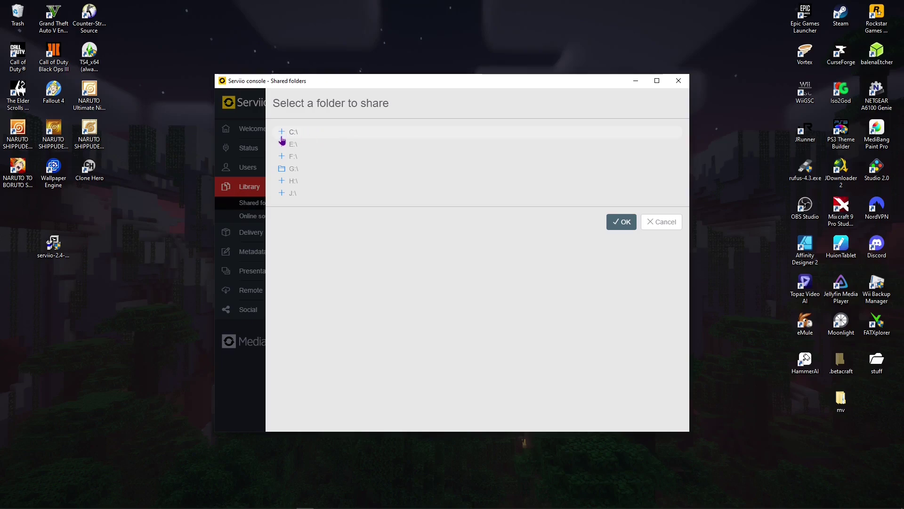
{"action": "left_click", "coordinate": [282, 133]}
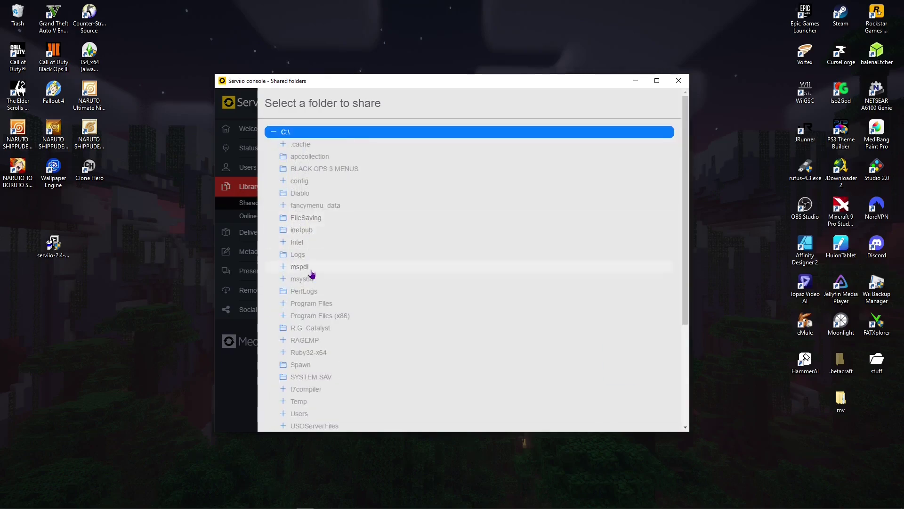
{"action": "scroll", "coordinate": [313, 282], "scroll_direction": "down", "scroll_amount": 3}
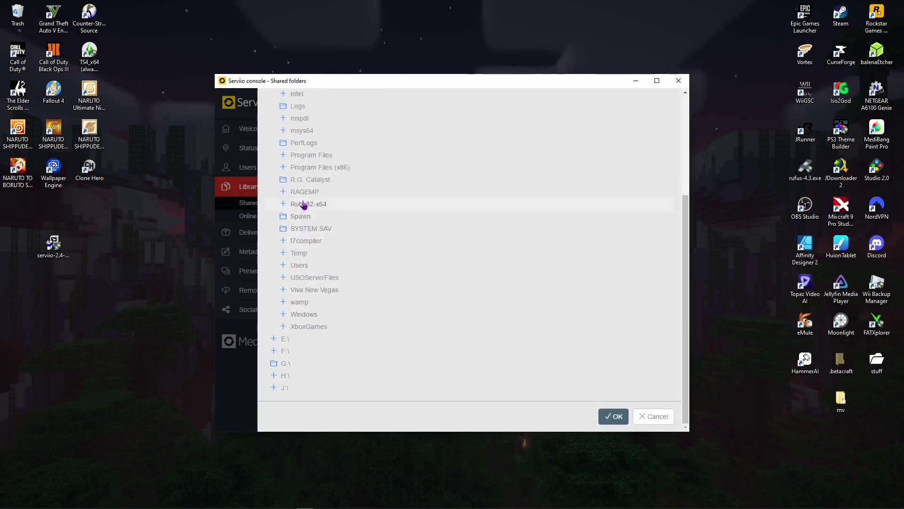
{"action": "left_click", "coordinate": [323, 265]}
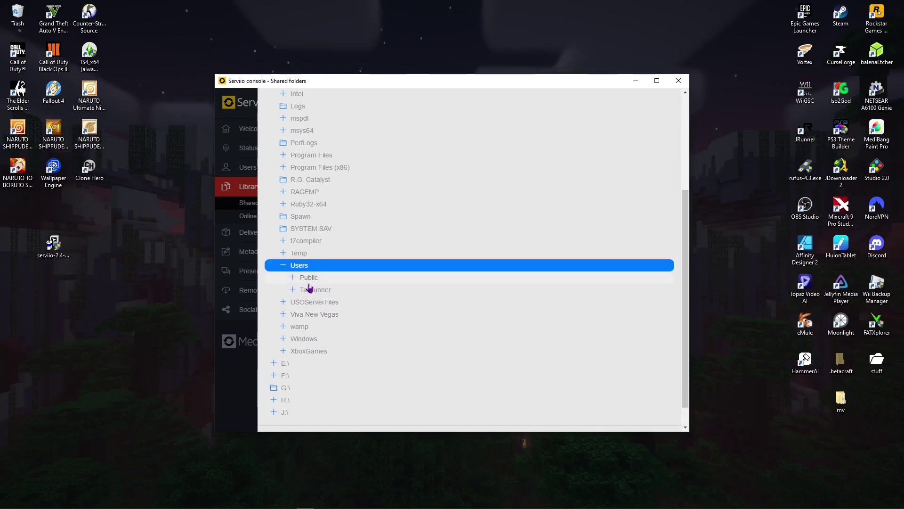
{"action": "left_click", "coordinate": [310, 288]}
{"action": "scroll", "coordinate": [328, 326], "scroll_direction": "down", "scroll_amount": 4}
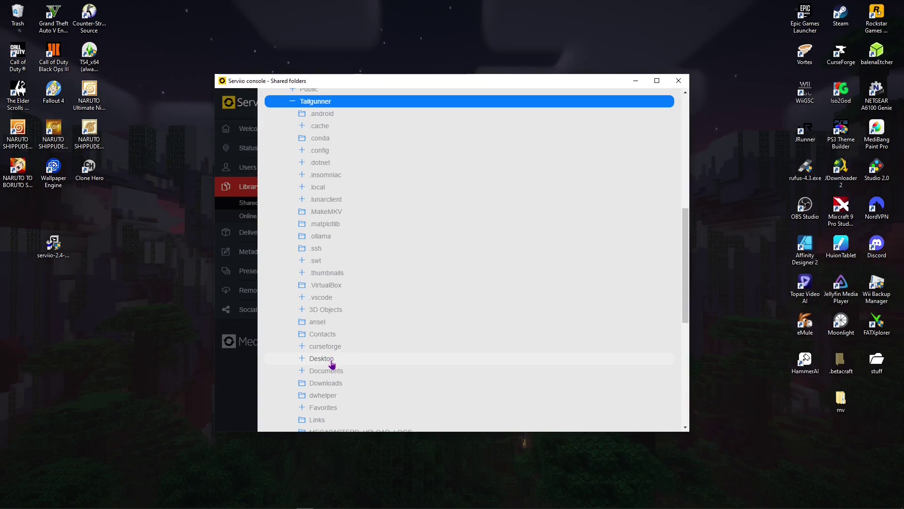
{"action": "left_click", "coordinate": [332, 359]}
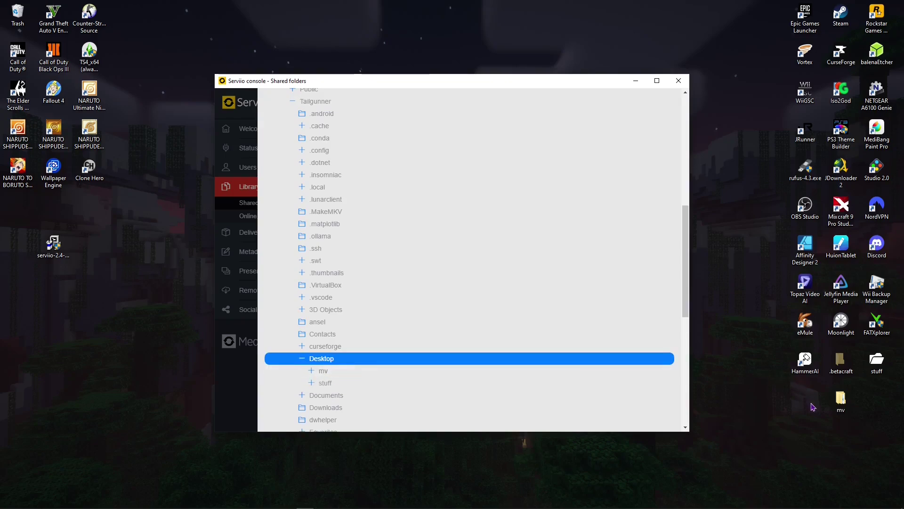
{"action": "left_click", "coordinate": [324, 372]}
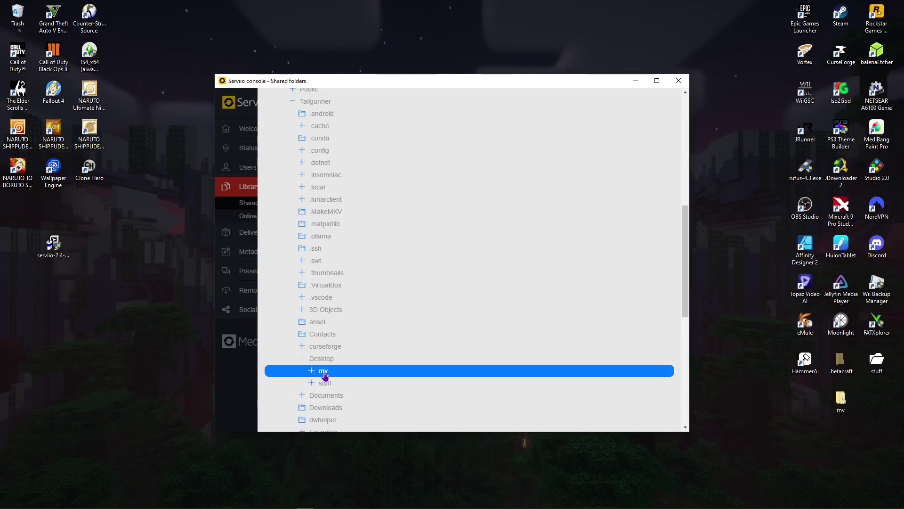
{"action": "left_click", "coordinate": [324, 374]}
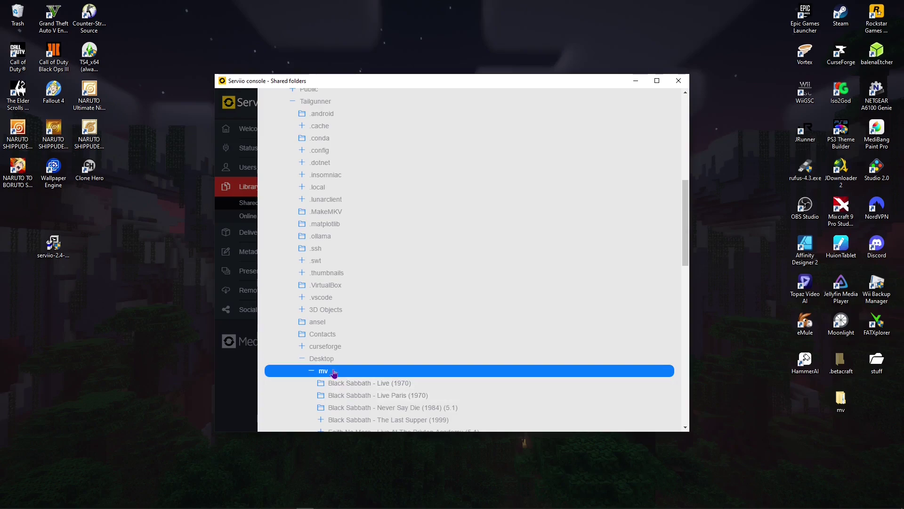
{"action": "scroll", "coordinate": [334, 374], "scroll_direction": "down", "scroll_amount": 15}
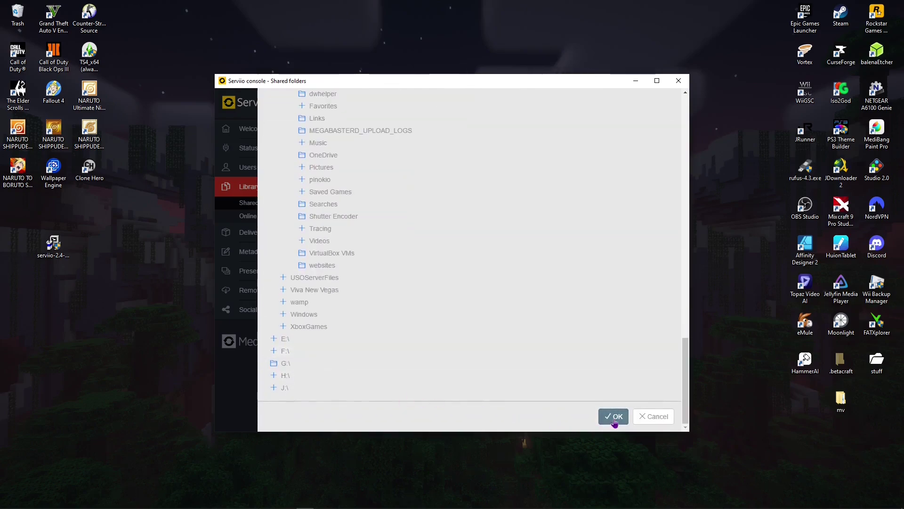
{"action": "left_click", "coordinate": [614, 416]}
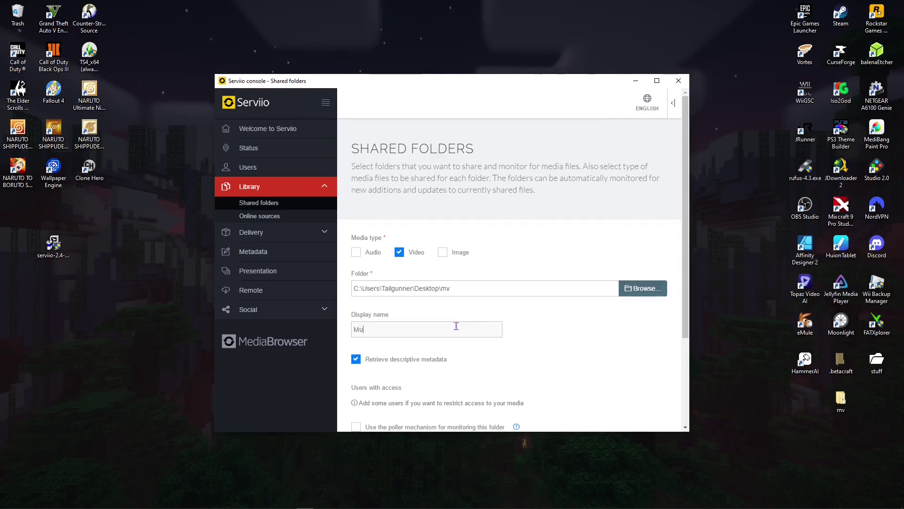
Step: Enter "Music VIdeos" as the shared folder's display name and confirm the new entry
{"action": "key", "text": "BackSpace"}
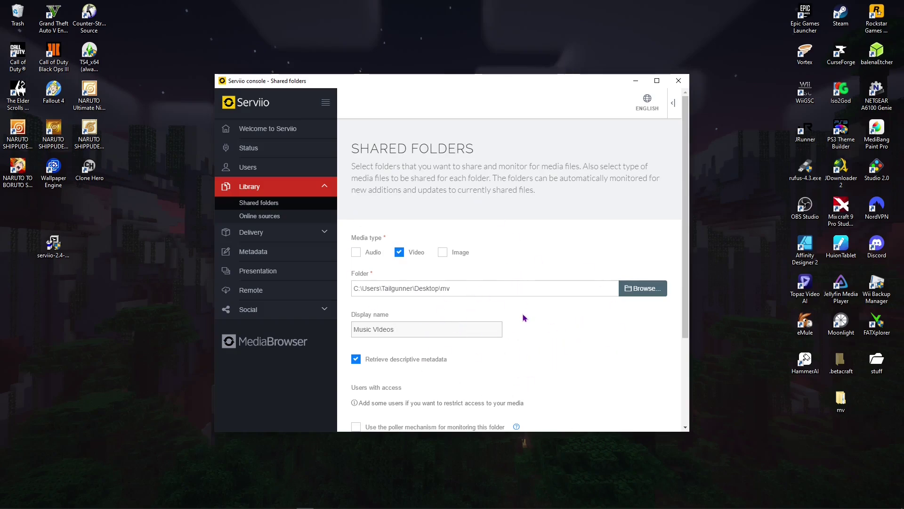
{"action": "scroll", "coordinate": [452, 339], "scroll_direction": "down", "scroll_amount": 2}
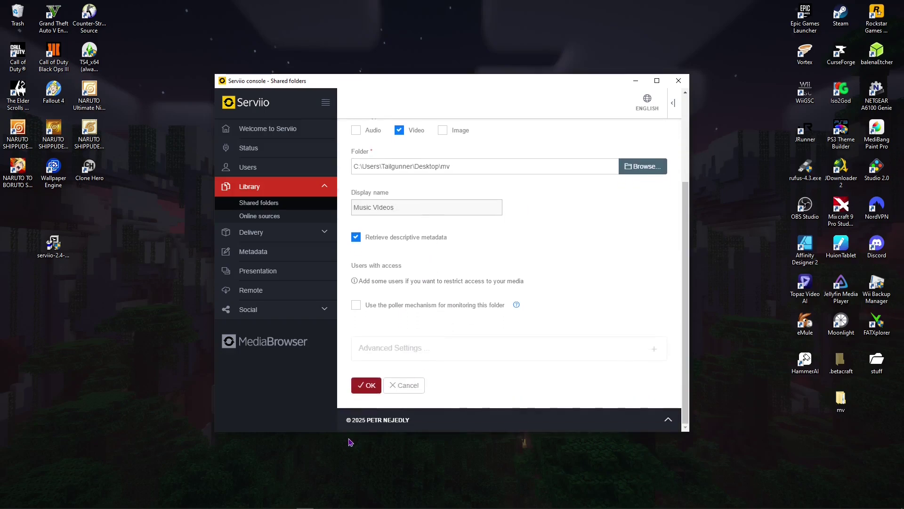
{"action": "left_click", "coordinate": [371, 385]}
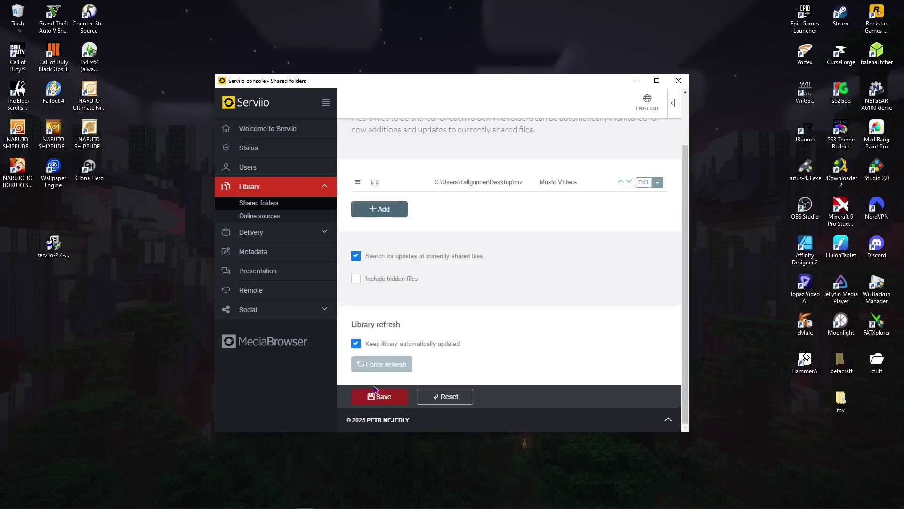
Step: Save the library's shared folder settings and open the server's Status page
{"action": "left_click", "coordinate": [374, 399]}
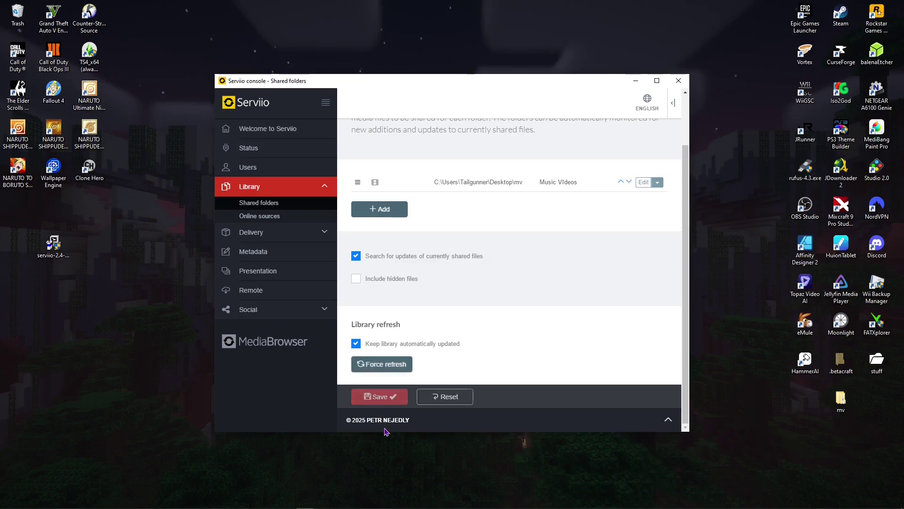
{"action": "left_click", "coordinate": [320, 195]}
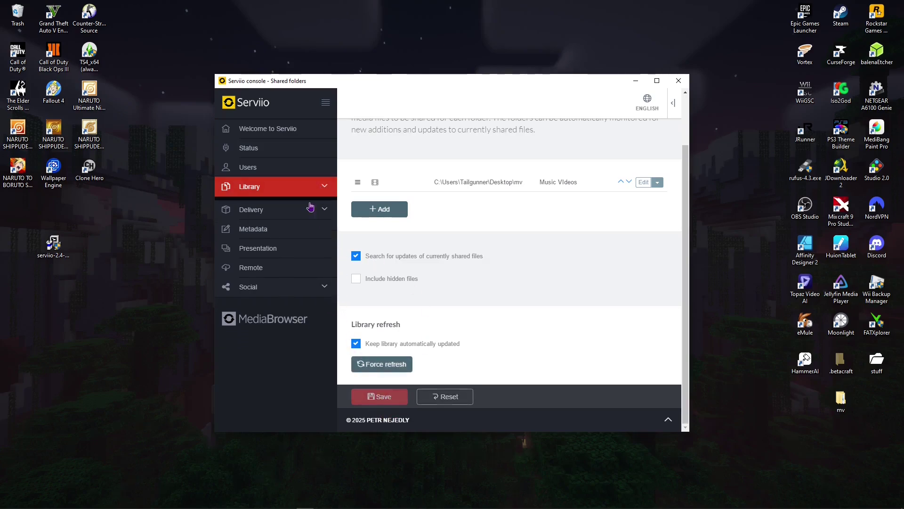
{"action": "left_click", "coordinate": [256, 148]}
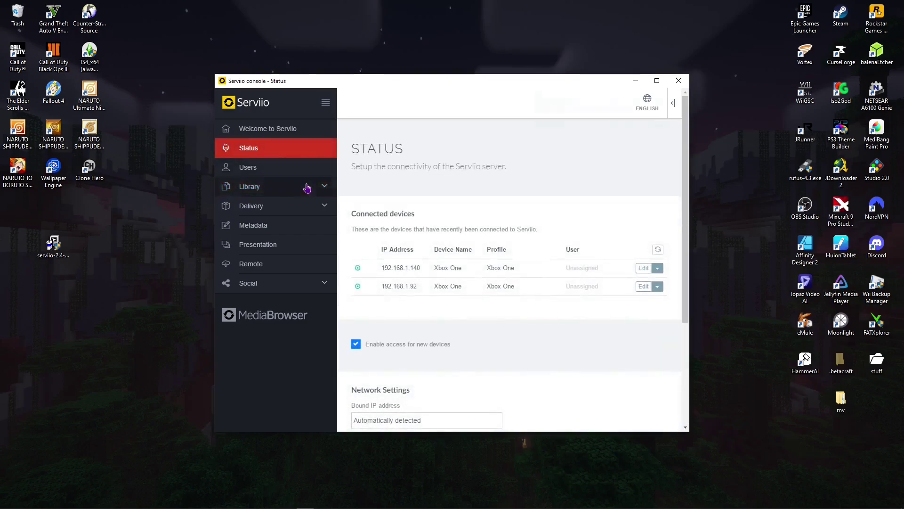
Step: Set the bound IP address in the network settings to the NETGEAR A6100 WiFi Adapter entry
{"action": "scroll", "coordinate": [419, 255], "scroll_direction": "down", "scroll_amount": 3}
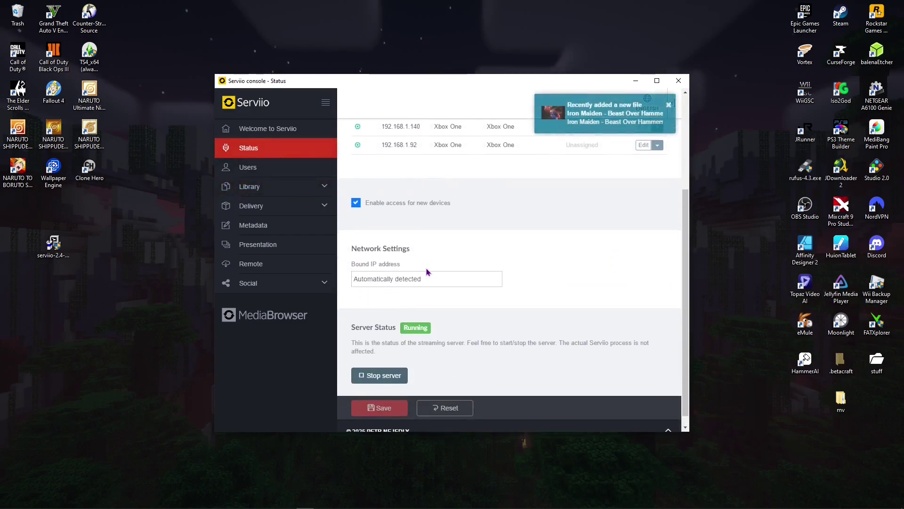
{"action": "left_click_drag", "start_coordinate": [357, 248], "coordinate": [423, 248]}
{"action": "left_click_drag", "start_coordinate": [357, 264], "coordinate": [424, 268]}
{"action": "left_click", "coordinate": [401, 287]}
{"action": "left_click", "coordinate": [401, 282]}
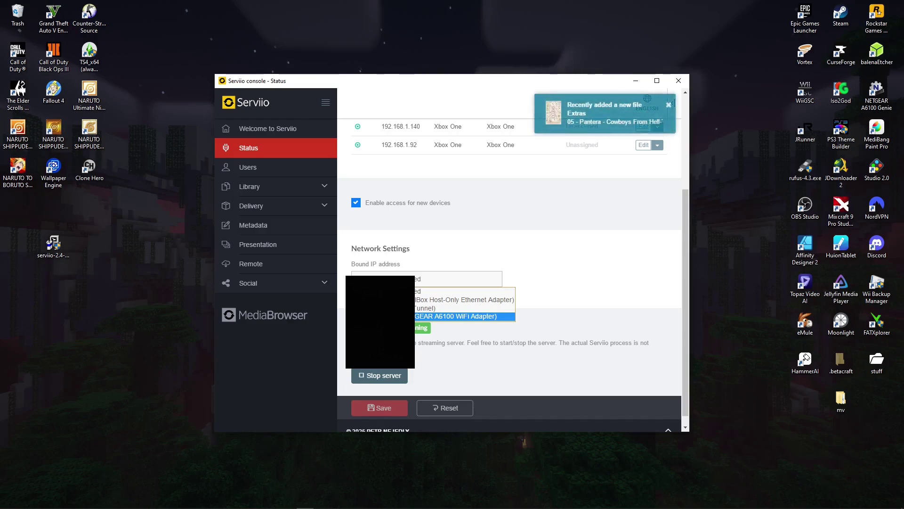
{"action": "left_click", "coordinate": [452, 316]}
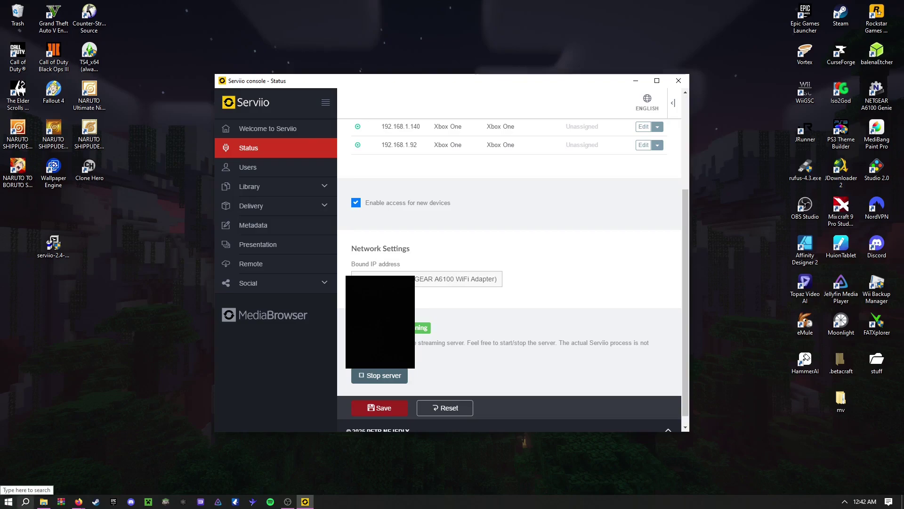
Step: Switch to Command Prompt and run ipconfig to list the computer's network adapter details
{"action": "left_click", "coordinate": [24, 499]}
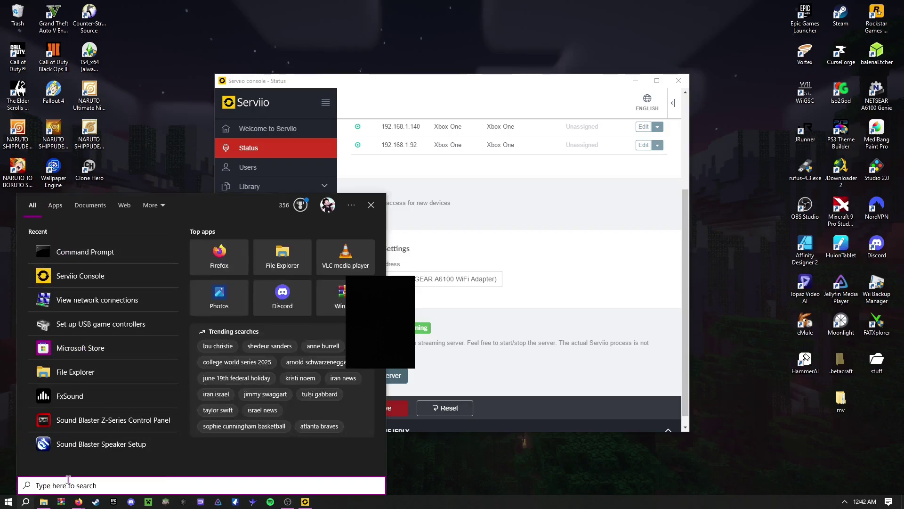
{"action": "left_click", "coordinate": [86, 253]}
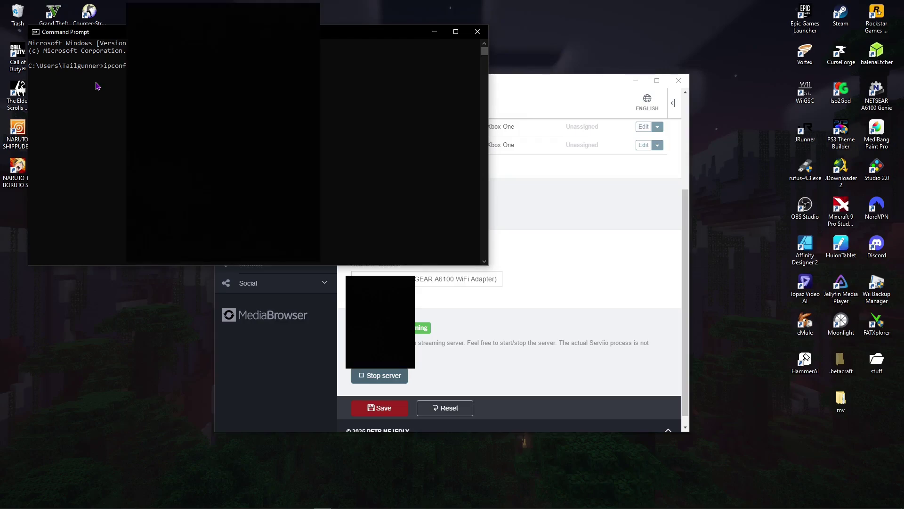
{"action": "key", "text": "Return"}
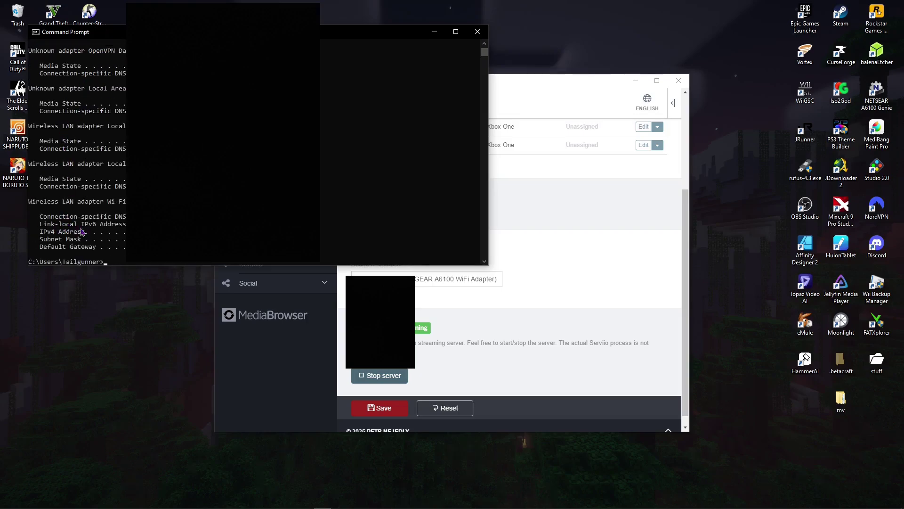
Step: Examine the Wi-Fi adapter's details in the ipconfig output and mark its IPv4 Address line
{"action": "left_click_drag", "start_coordinate": [41, 220], "coordinate": [138, 263]}
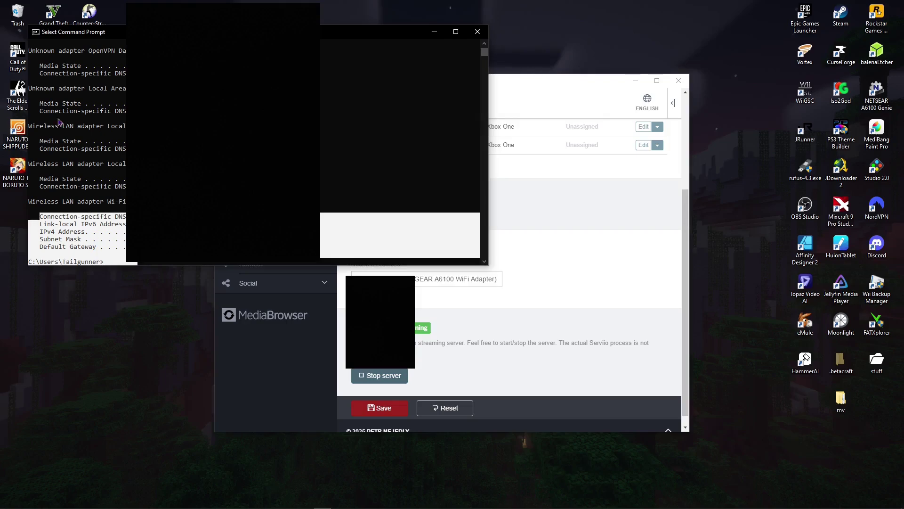
{"action": "left_click_drag", "start_coordinate": [39, 224], "coordinate": [198, 233]}
{"action": "left_click", "coordinate": [53, 231]}
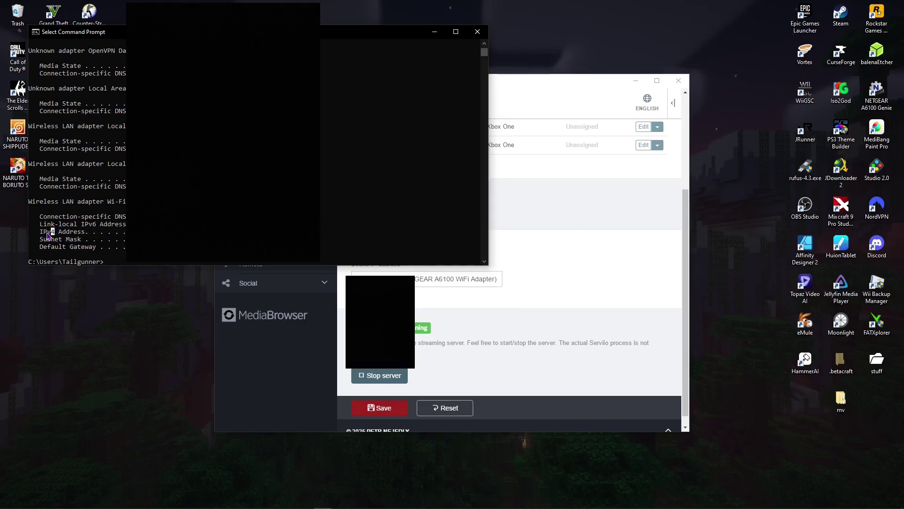
{"action": "left_click_drag", "start_coordinate": [54, 239], "coordinate": [73, 248]}
{"action": "left_click", "coordinate": [73, 247]}
{"action": "left_click", "coordinate": [30, 239]}
{"action": "left_click_drag", "start_coordinate": [40, 233], "coordinate": [128, 233]}
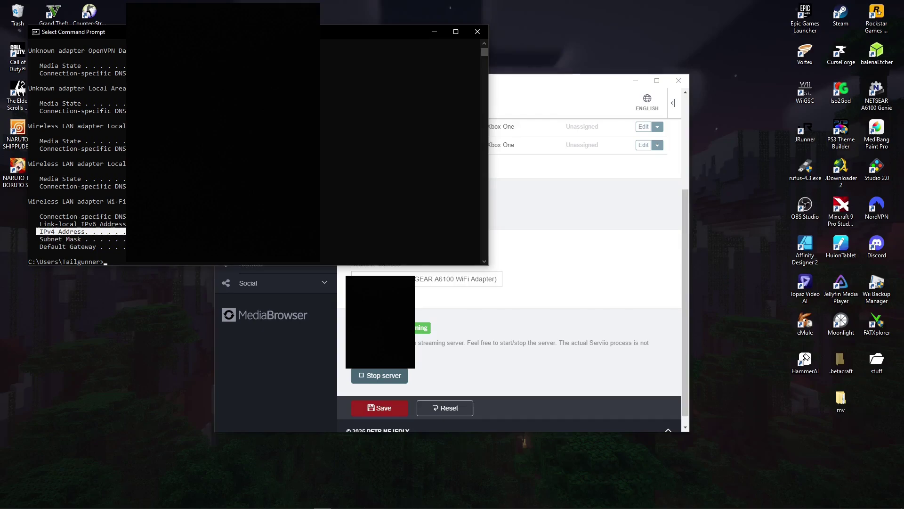
Step: Compare the bound IP address choices in Serviio with the IPv4 address in Command Prompt and close Command Prompt
{"action": "left_click", "coordinate": [440, 319]}
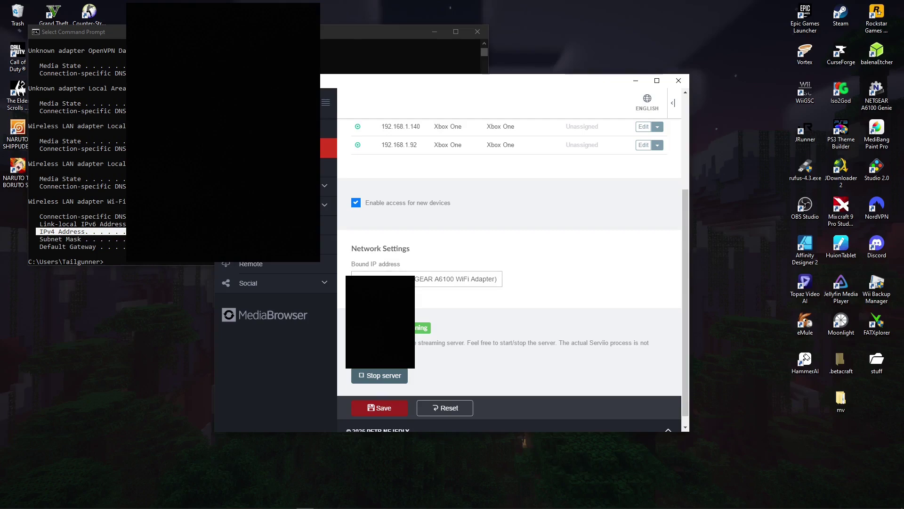
{"action": "left_click", "coordinate": [426, 279]}
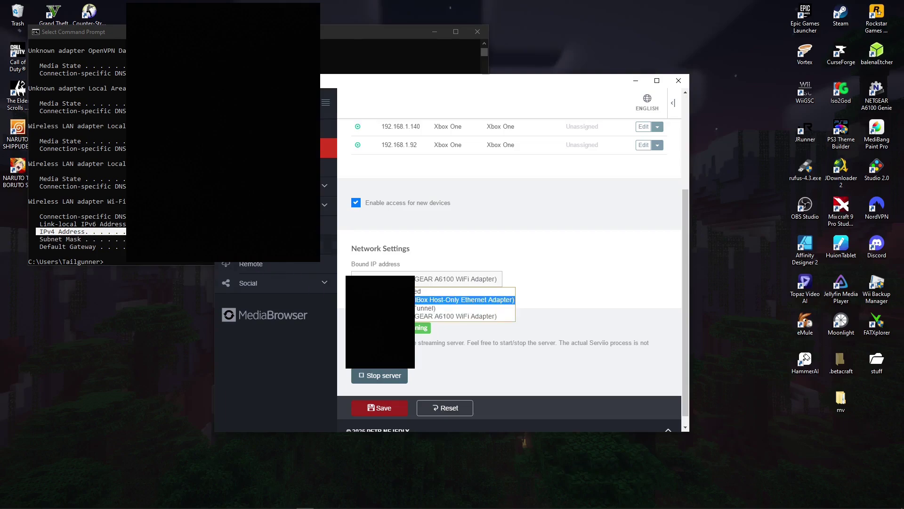
{"action": "key", "text": "alt+Tab"}
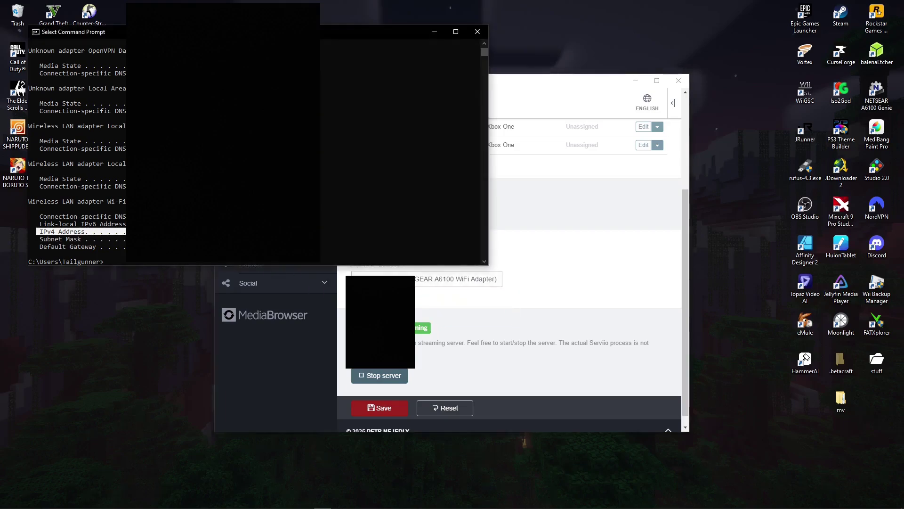
{"action": "left_click", "coordinate": [426, 285]}
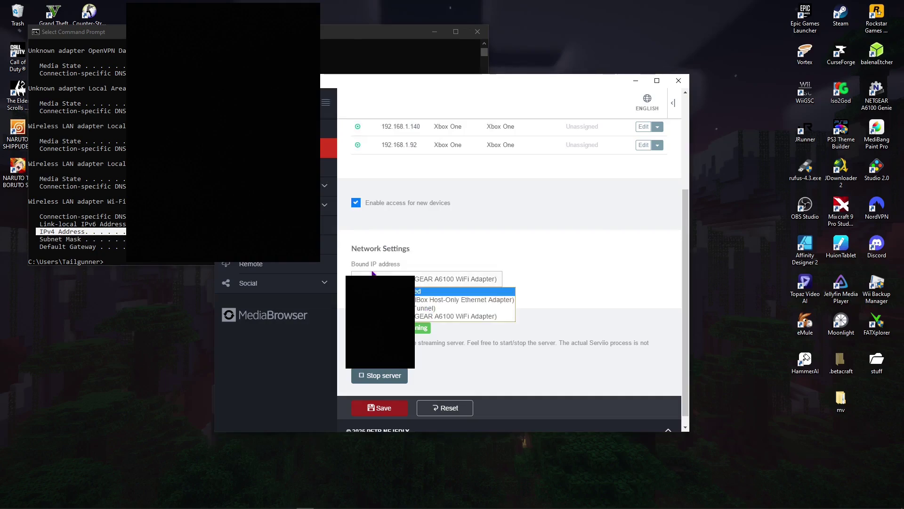
{"action": "left_click", "coordinate": [478, 32]}
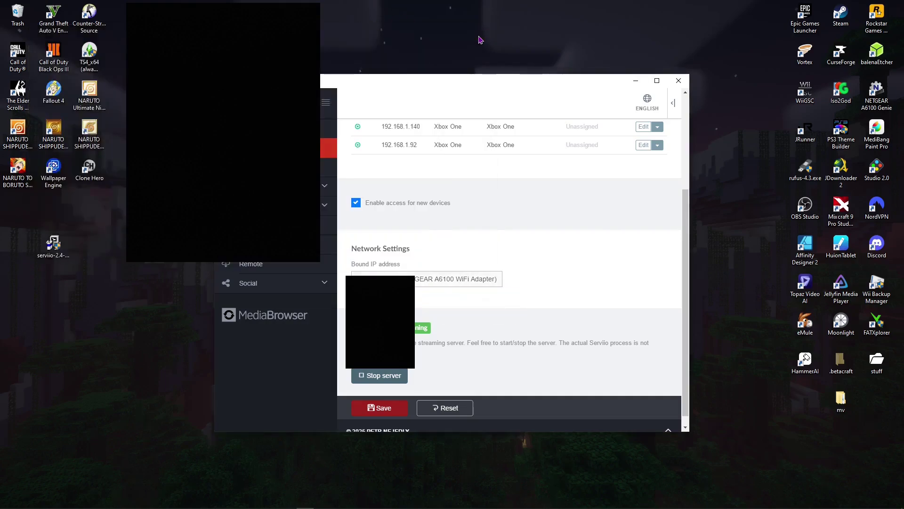
Step: Save the network settings, and stop and start the Serviio streaming server
{"action": "left_click", "coordinate": [377, 413]}
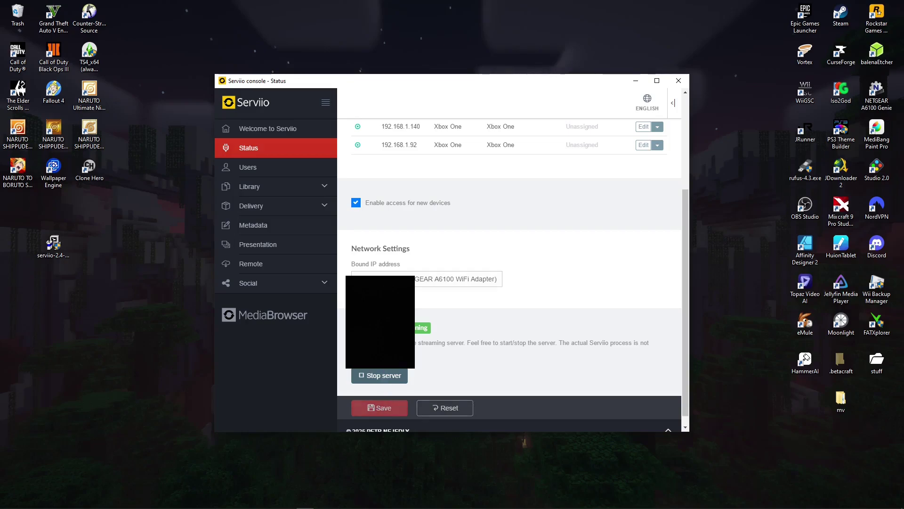
{"action": "left_click", "coordinate": [367, 380]}
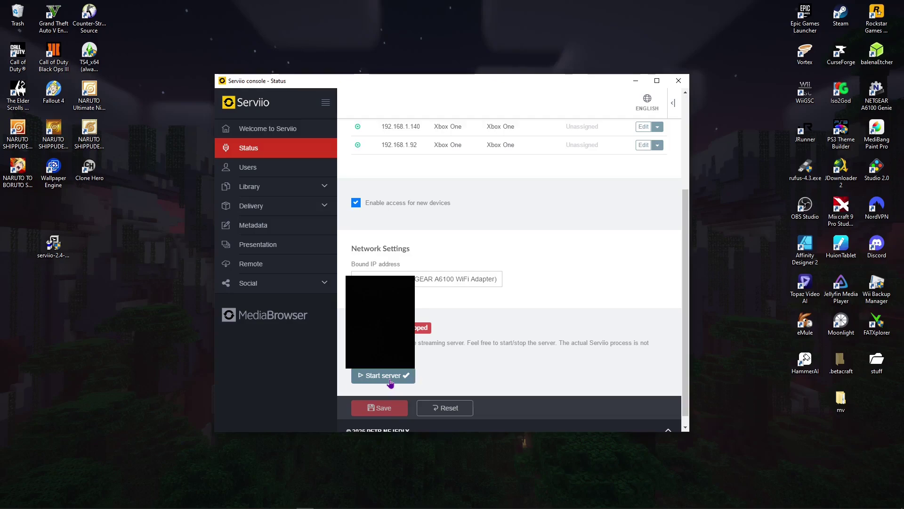
{"action": "left_click", "coordinate": [391, 381]}
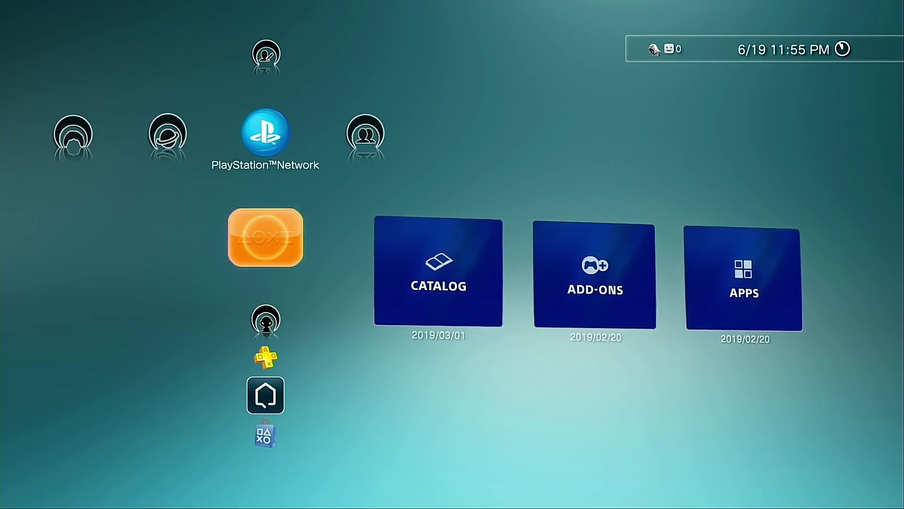
Step: Switch to the PlayStation 3 home menu and go to the Serviio server in the Video category
{"action": "key", "text": "Escape"}
{"action": "key", "text": "Left"}
{"action": "key", "text": "Left"}
{"action": "key", "text": "Left"}
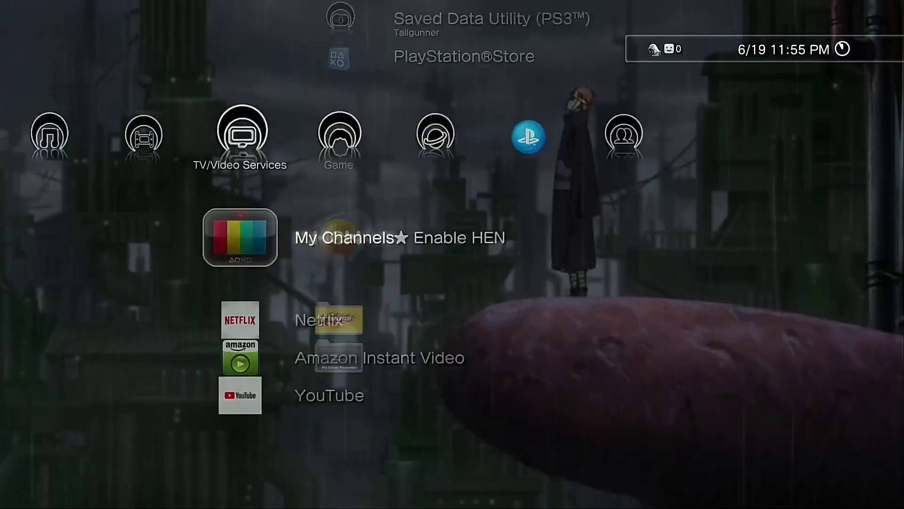
{"action": "key", "text": "Left"}
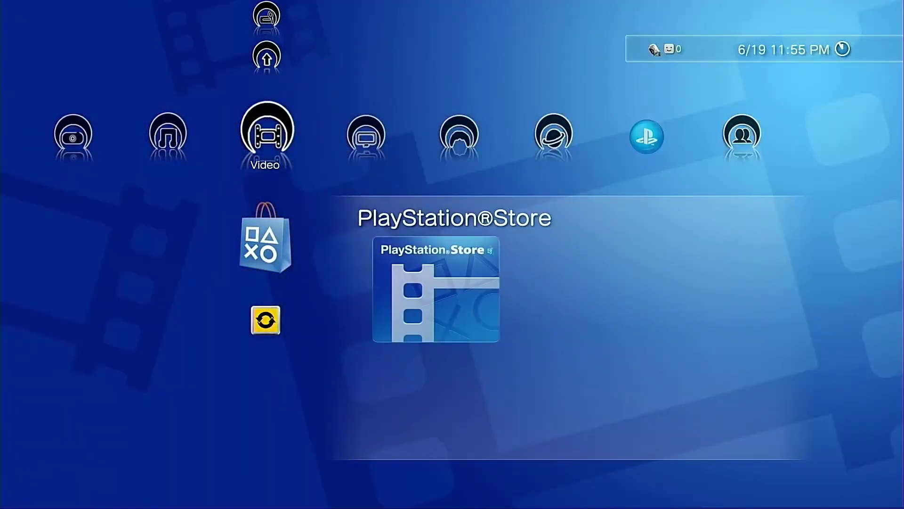
{"action": "key", "text": "Down"}
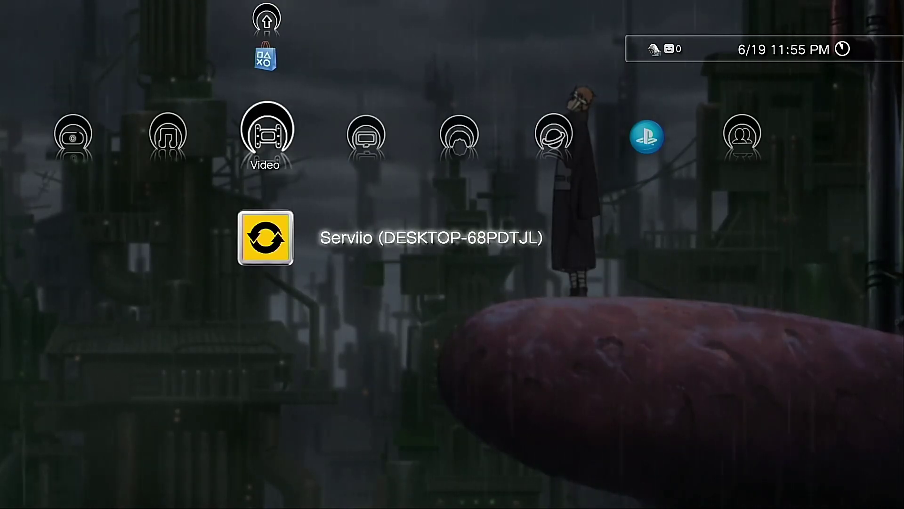
Step: Check the Search for Media Servers option in the Video category and return to the Serviio server entry
{"action": "key", "text": "Up"}
{"action": "key", "text": "Up"}
{"action": "key", "text": "Up"}
{"action": "key", "text": "Up"}
{"action": "key", "text": "Down"}
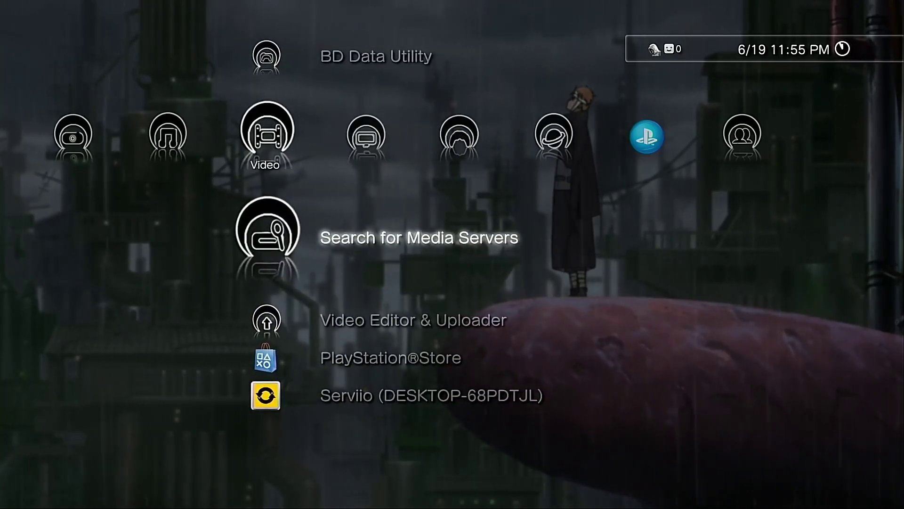
{"action": "key", "text": "Down"}
{"action": "key", "text": "Down"}
{"action": "key", "text": "Down"}
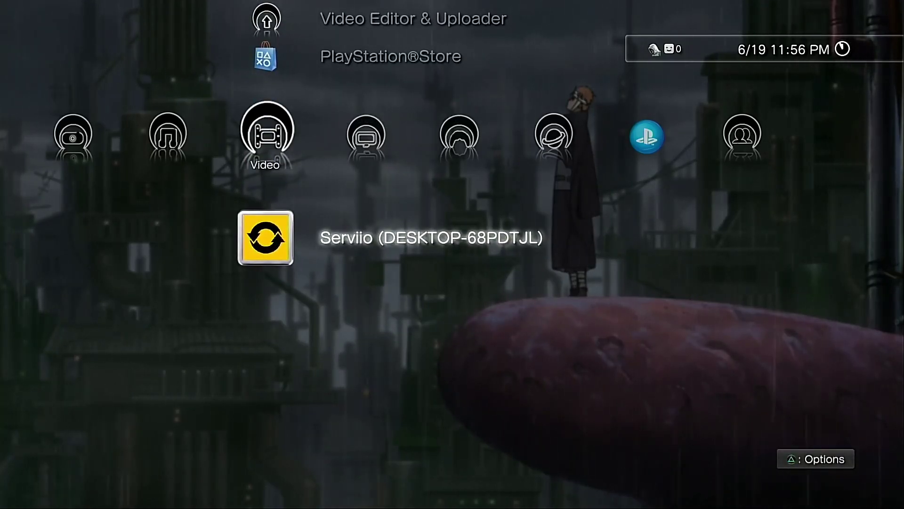
Step: Open the Serviio server and select its Video folder from the Audio, Image and Video folders
{"action": "key", "text": "Return"}
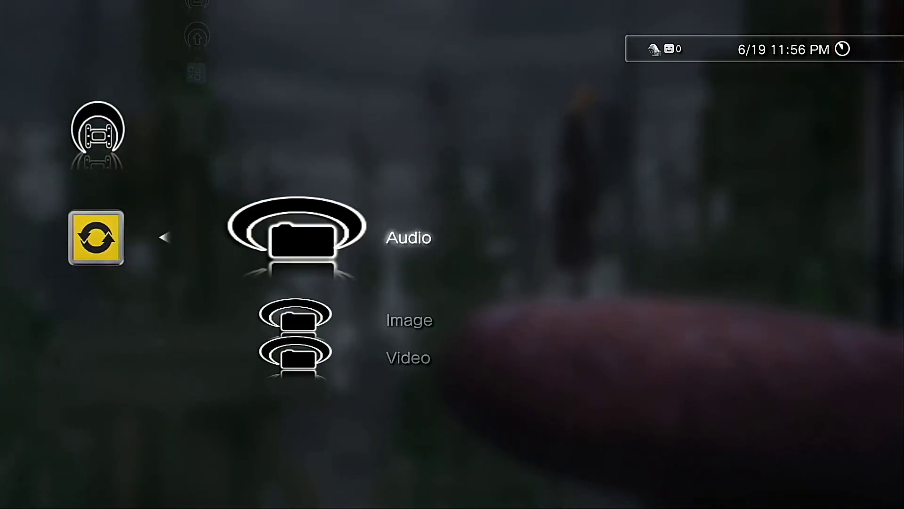
{"action": "key", "text": "Down"}
{"action": "key", "text": "Down"}
{"action": "key", "text": "Up"}
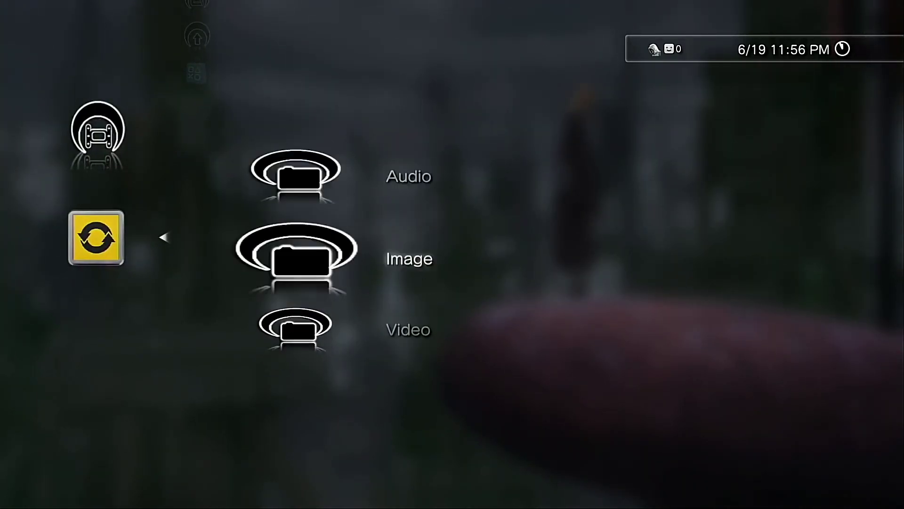
{"action": "key", "text": "Down"}
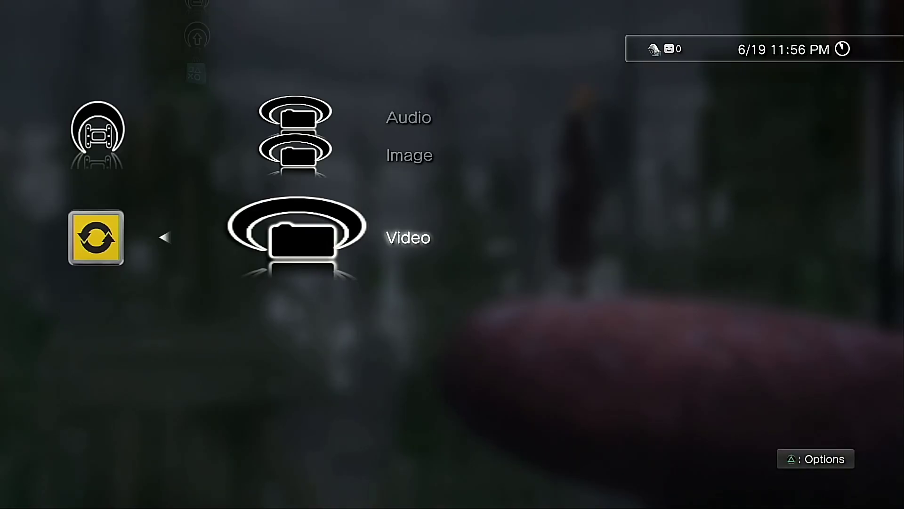
Step: Browse the server's Video folder to the shared "Music VIdeos" folder and open it
{"action": "key", "text": "Return"}
{"action": "key", "text": "Down"}
{"action": "key", "text": "Down"}
{"action": "key", "text": "Down"}
{"action": "key", "text": "Return"}
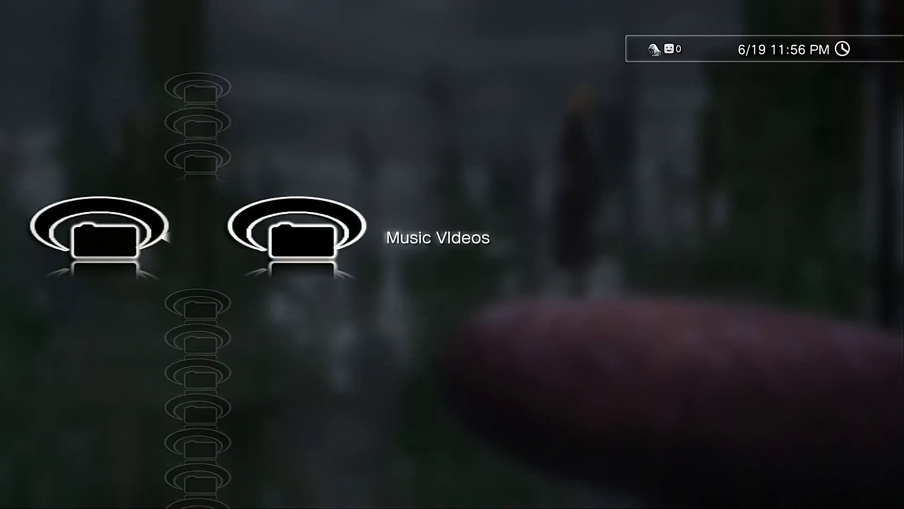
{"action": "key", "text": "Return"}
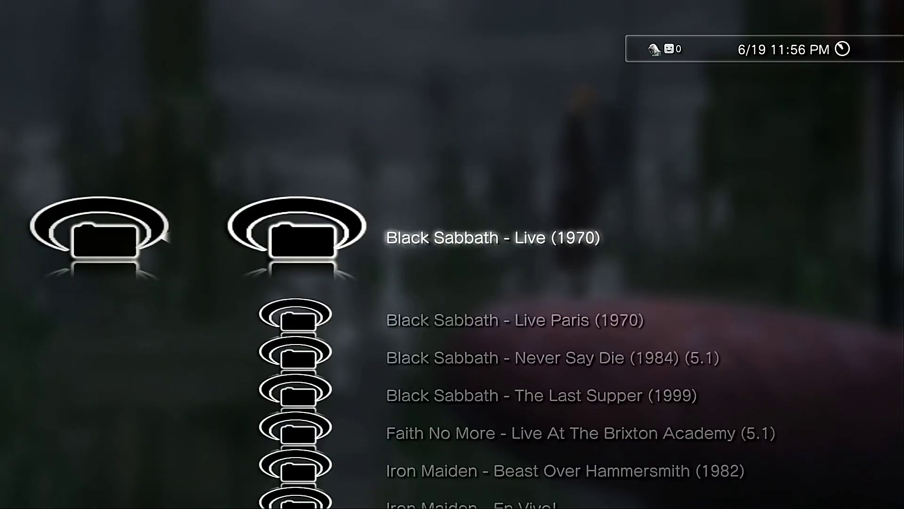
Step: Look through the shared concert folders and files in "Music VIdeos" down to 01 - Steamboat Willie.mkv
{"action": "key", "text": "Down"}
{"action": "key", "text": "Down"}
{"action": "key", "text": "Down"}
{"action": "key", "text": "Down"}
{"action": "key", "text": "Down"}
{"action": "key", "text": "Down"}
{"action": "key", "text": "Down"}
{"action": "key", "text": "Down"}
{"action": "key", "text": "Down"}
{"action": "key", "text": "Down"}
{"action": "key", "text": "Down"}
{"action": "key", "text": "Down"}
{"action": "key", "text": "Down"}
{"action": "key", "text": "Down"}
{"action": "key", "text": "Down"}
{"action": "key", "text": "Down"}
{"action": "key", "text": "Down"}
{"action": "key", "text": "Down"}
{"action": "key", "text": "Down"}
{"action": "key", "text": "Down"}
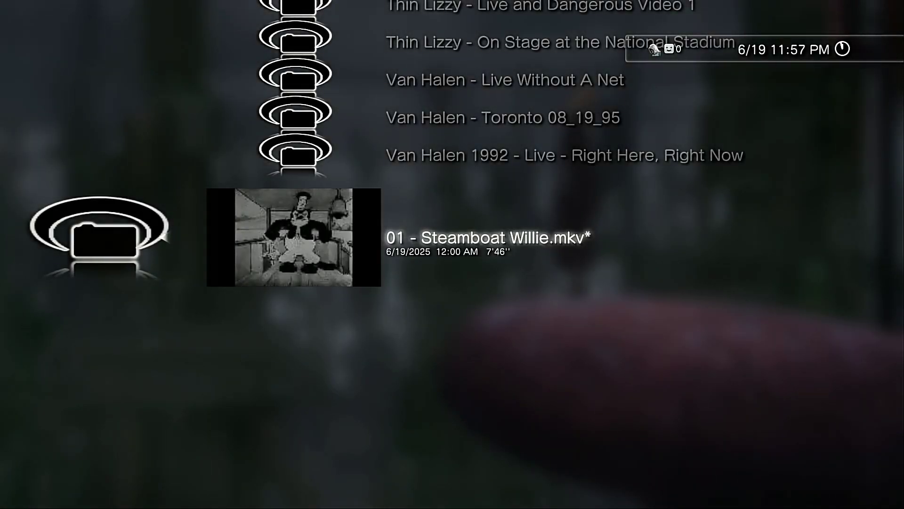
Step: Back out of the shared folders to the Serviio server entry in the Video category
{"action": "key", "text": "Escape"}
{"action": "key", "text": "Escape"}
{"action": "key", "text": "Escape"}
{"action": "key", "text": "Escape"}
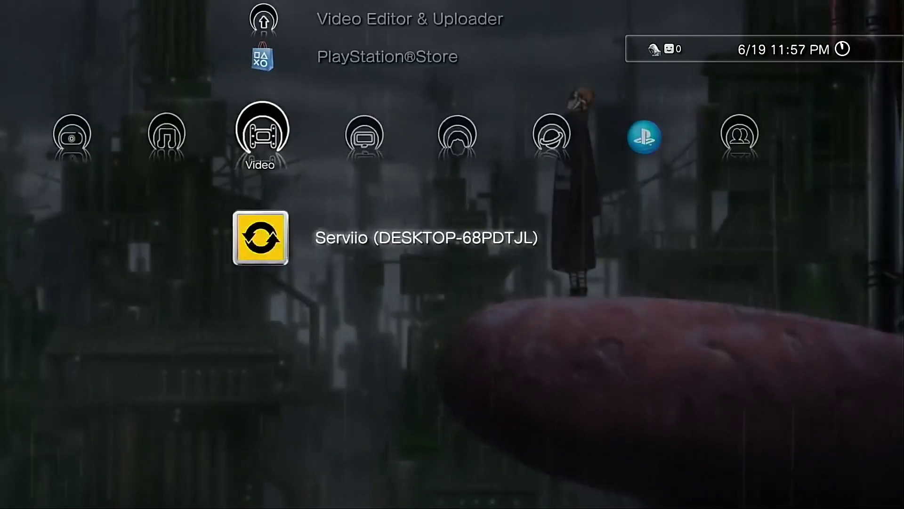